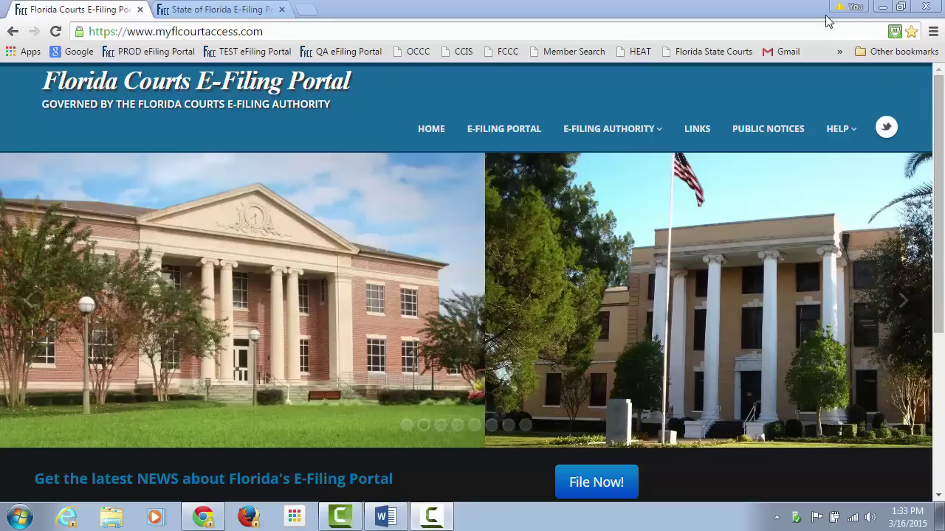
# Save the Extremely Large Doc as 'copy of metadata doc' in the eFiling Docs folder
pyautogui.click(385, 517)
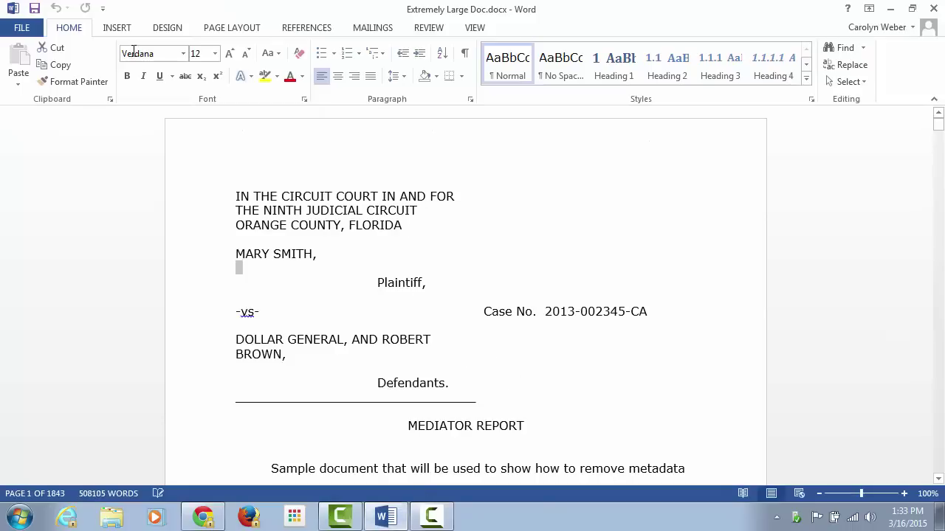
pyautogui.click(22, 28)
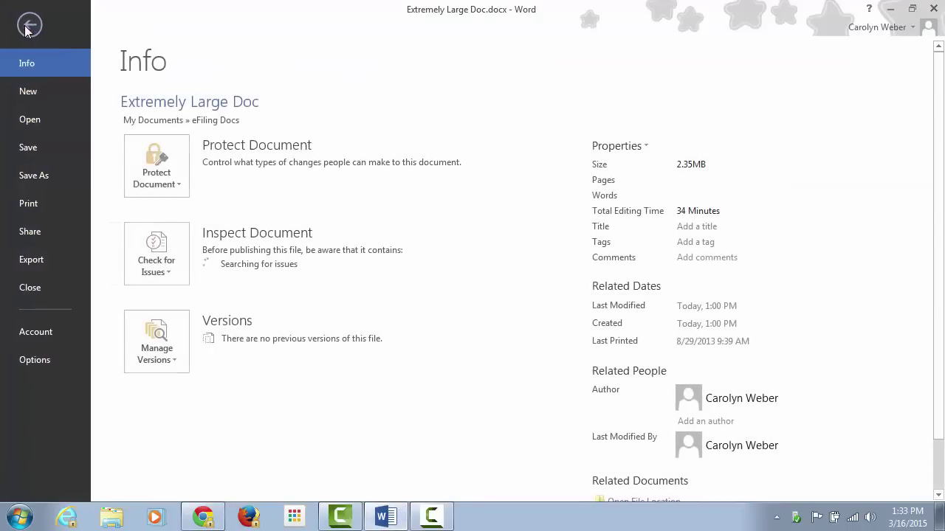
pyautogui.click(33, 174)
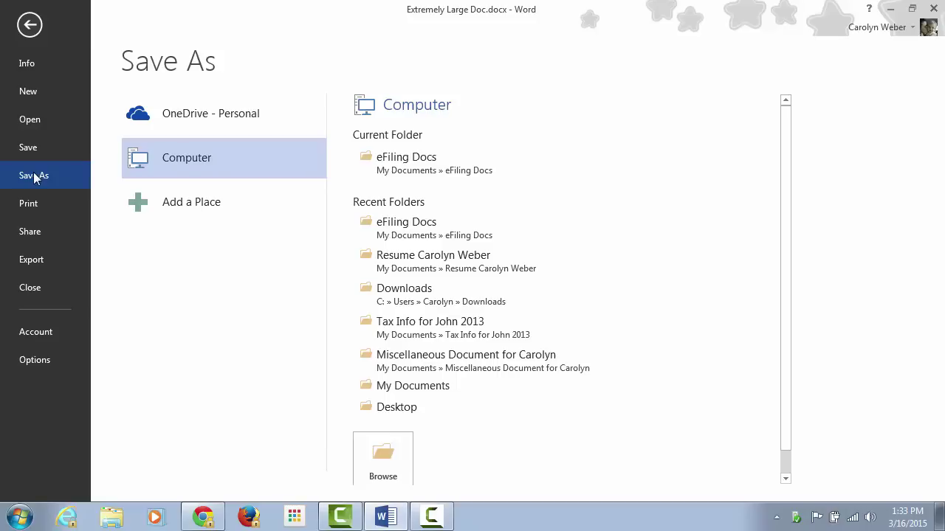
pyautogui.doubleClick(194, 160)
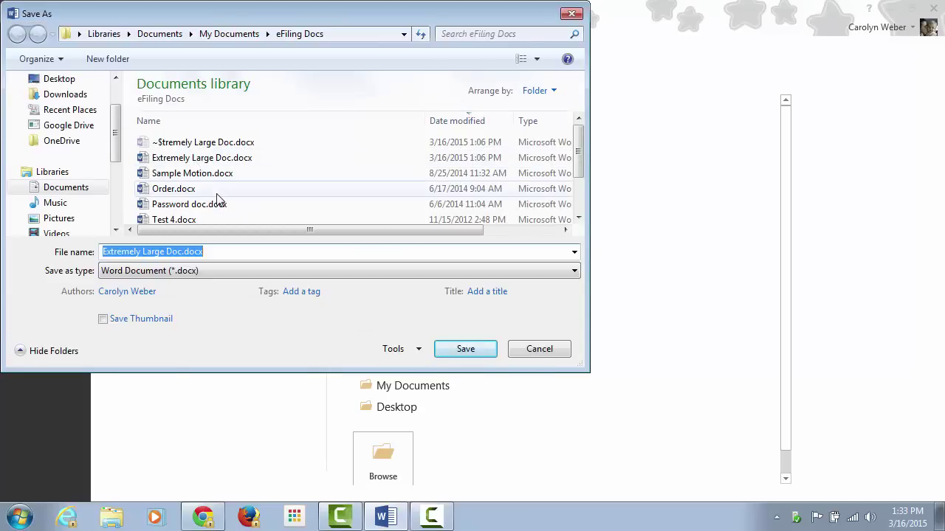
pyautogui.write('copy of met')
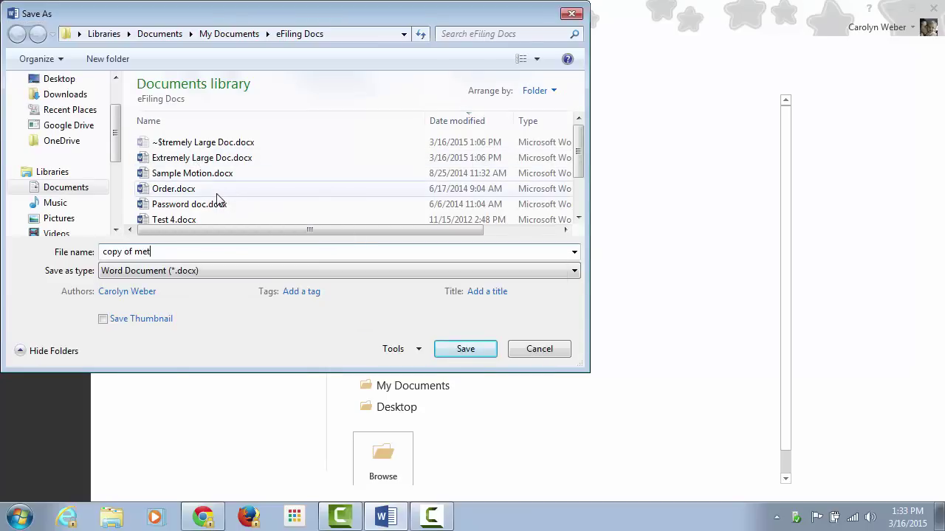
pyautogui.write('adatad')
pyautogui.press('BackSpace')
pyautogui.write('doc')
pyautogui.click(463, 347)
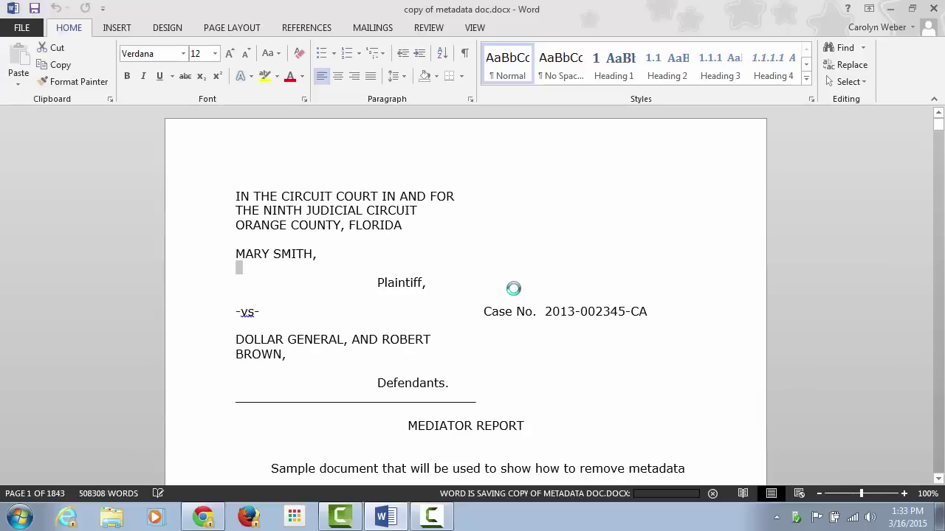
# Open the Document Inspector from the copy's Check for Issues options
pyautogui.click(22, 28)
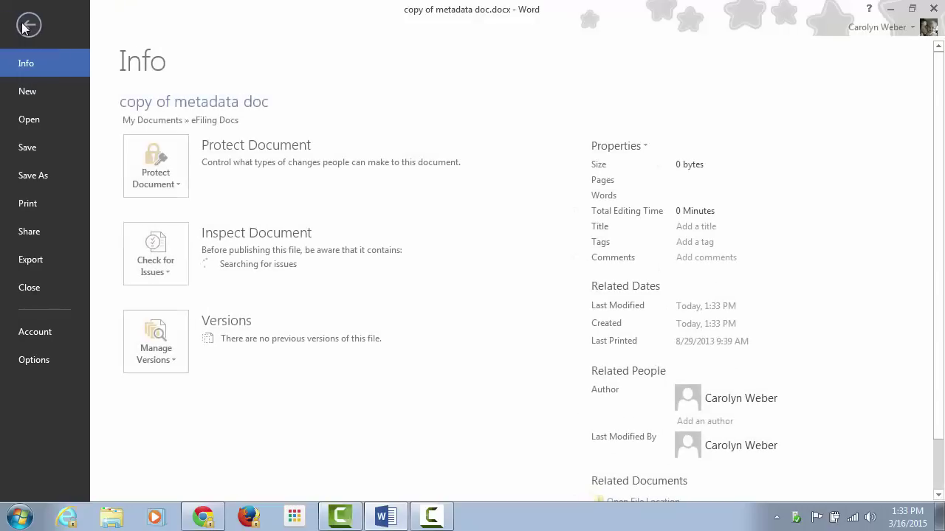
pyautogui.click(163, 252)
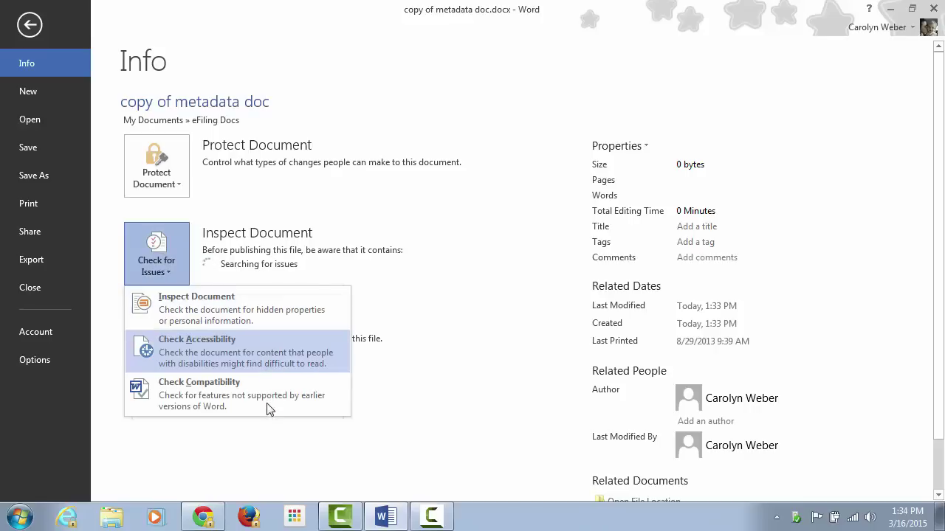
pyautogui.click(225, 306)
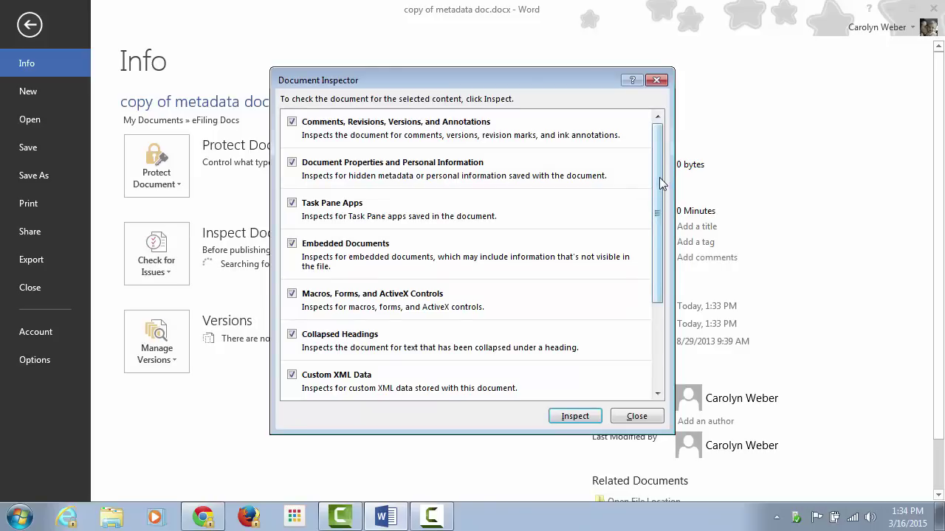
# Keep every inspection category ticked, including Collapsed Headings and Custom XML Data, and run the inspection
pyautogui.moveTo(660, 177)
pyautogui.mouseDown()
pyautogui.moveTo(656, 288)
pyautogui.moveTo(647, 197)
pyautogui.moveTo(659, 153)
pyautogui.mouseUp()
pyautogui.click(291, 333)
pyautogui.click(292, 376)
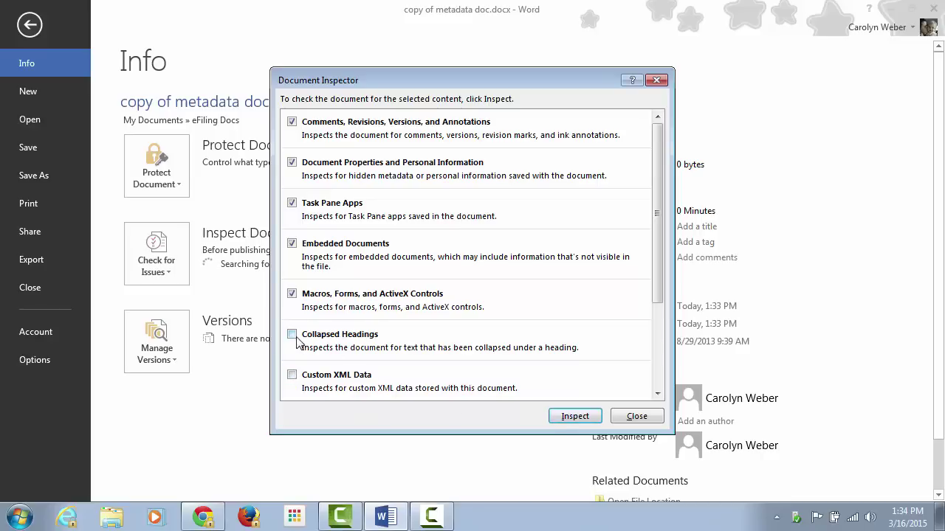
pyautogui.click(291, 334)
pyautogui.click(292, 375)
pyautogui.moveTo(656, 204)
pyautogui.mouseDown()
pyautogui.moveTo(657, 282)
pyautogui.moveTo(663, 177)
pyautogui.mouseUp()
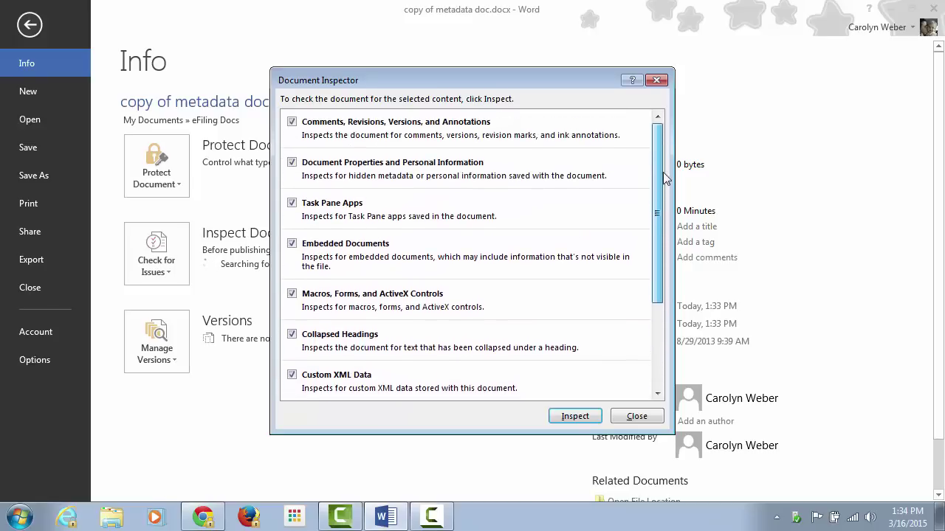
pyautogui.click(575, 416)
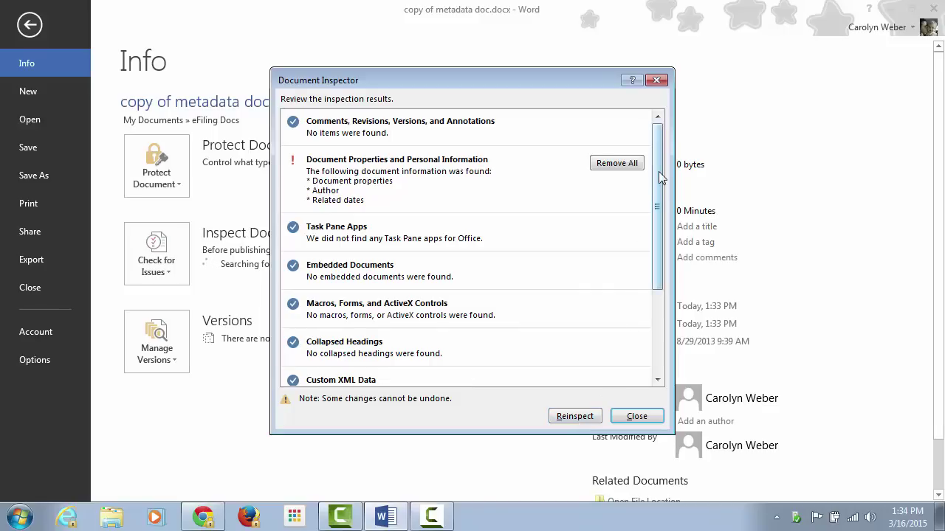
# Remove all Document Properties and Personal Information, then close the Document Inspector
pyautogui.moveTo(661, 177); pyautogui.dragTo(663, 194)
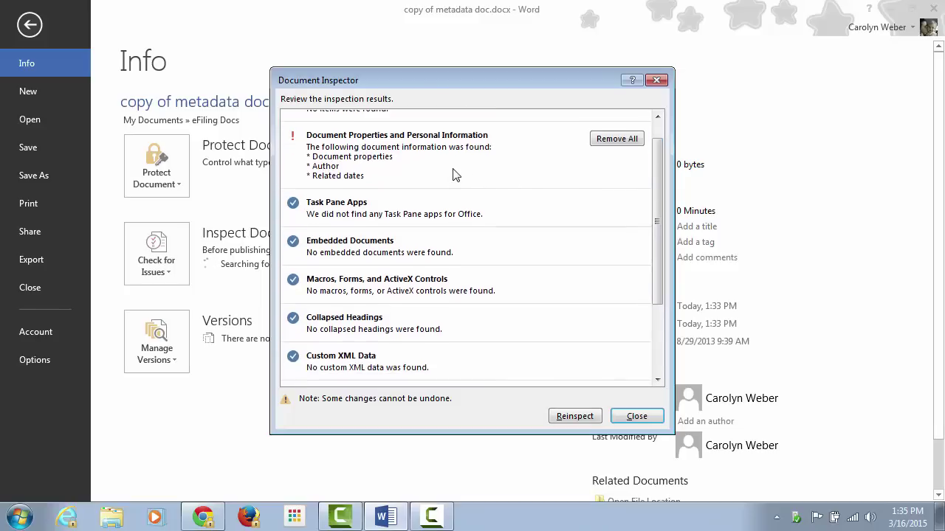
pyautogui.moveTo(660, 185)
pyautogui.mouseDown()
pyautogui.moveTo(659, 285)
pyautogui.moveTo(659, 147)
pyautogui.mouseUp()
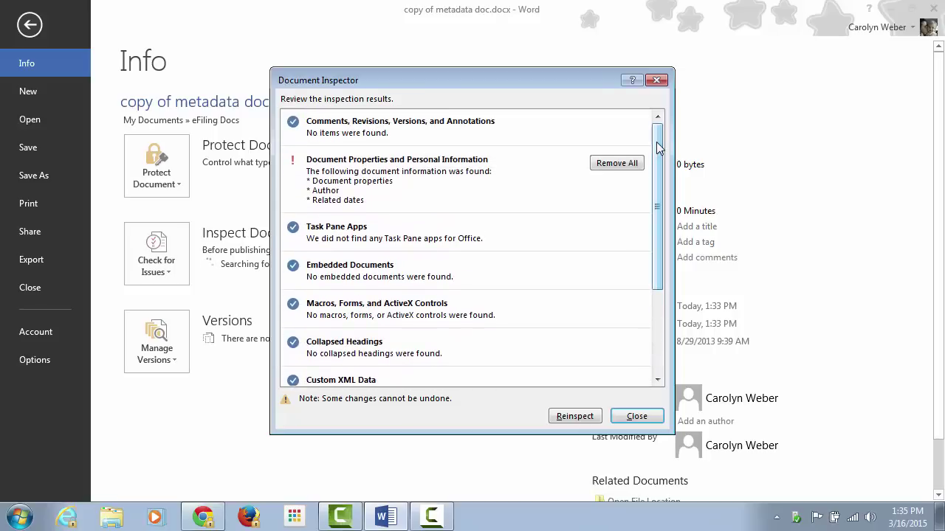
pyautogui.click(620, 165)
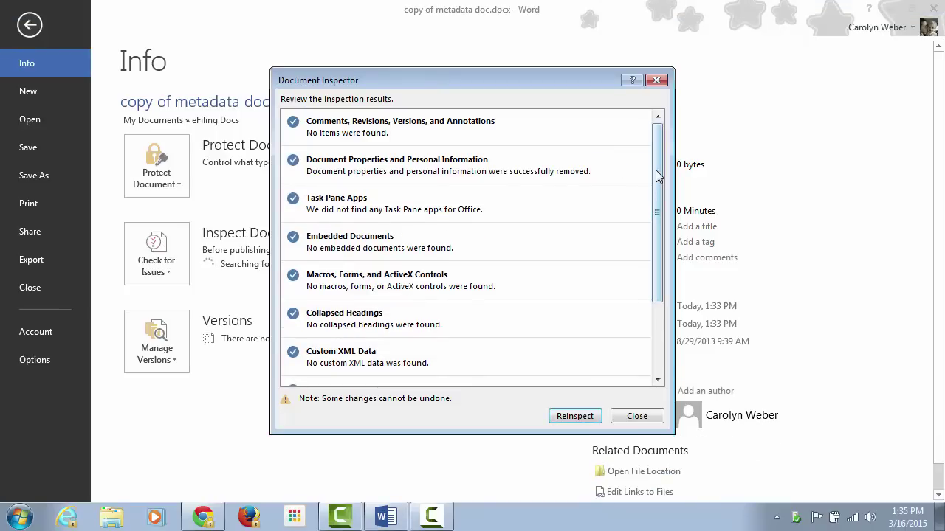
pyautogui.moveTo(659, 182)
pyautogui.mouseDown()
pyautogui.moveTo(660, 257)
pyautogui.moveTo(673, 126)
pyautogui.mouseUp()
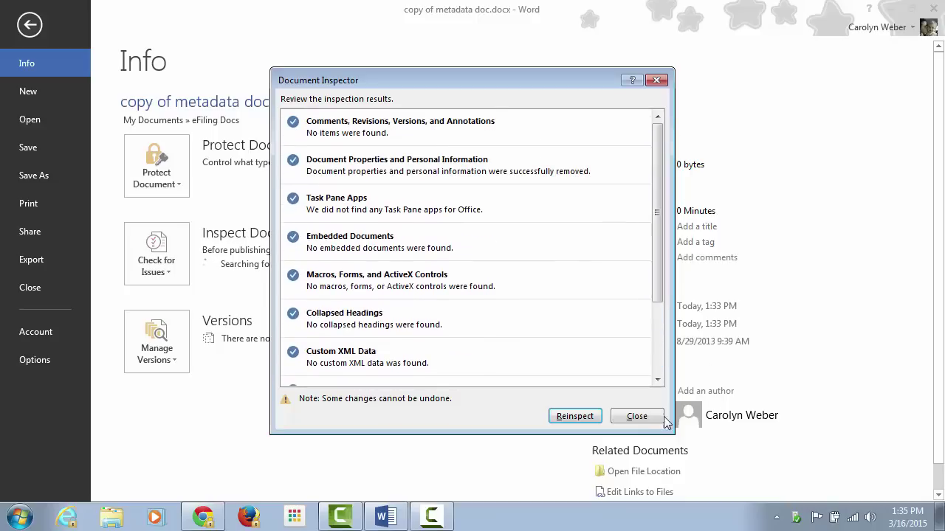
pyautogui.click(637, 417)
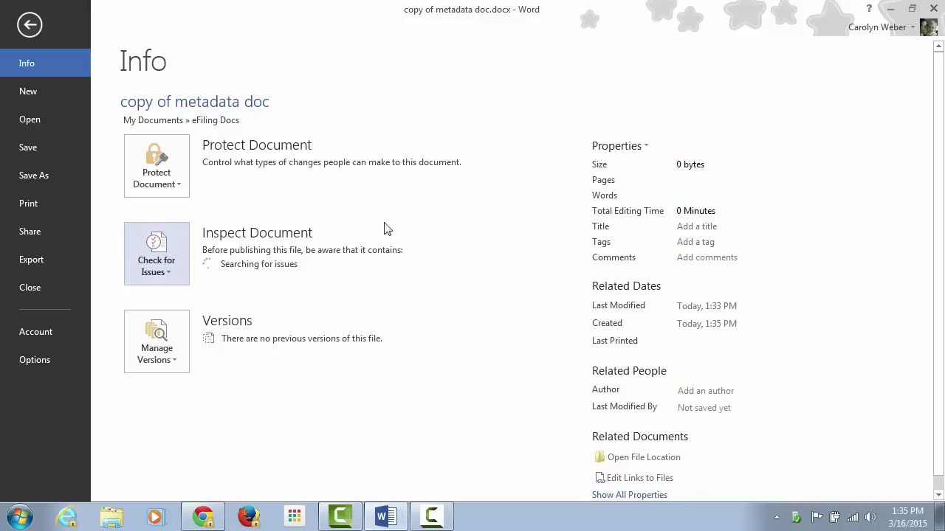
# Return to the document text after briefly revisiting the Save As page
pyautogui.click(30, 24)
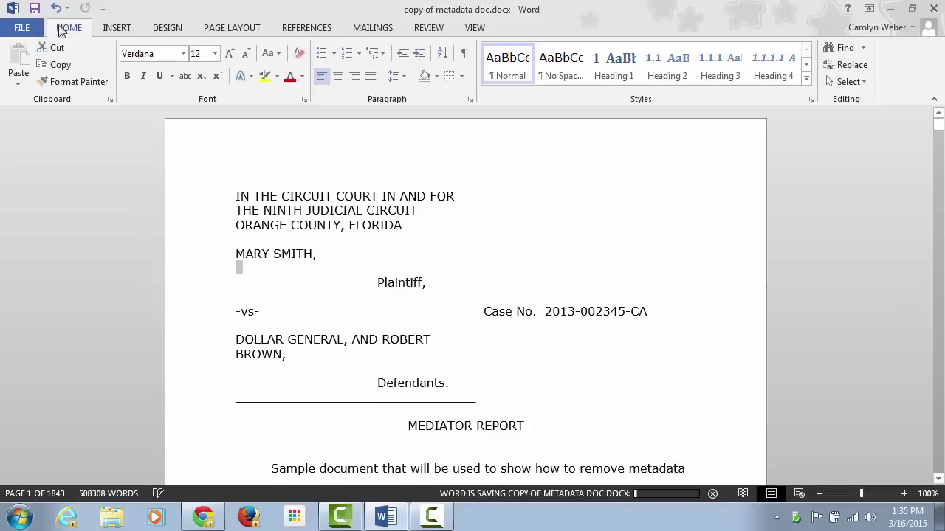
pyautogui.scroll(-1, 900, 191)
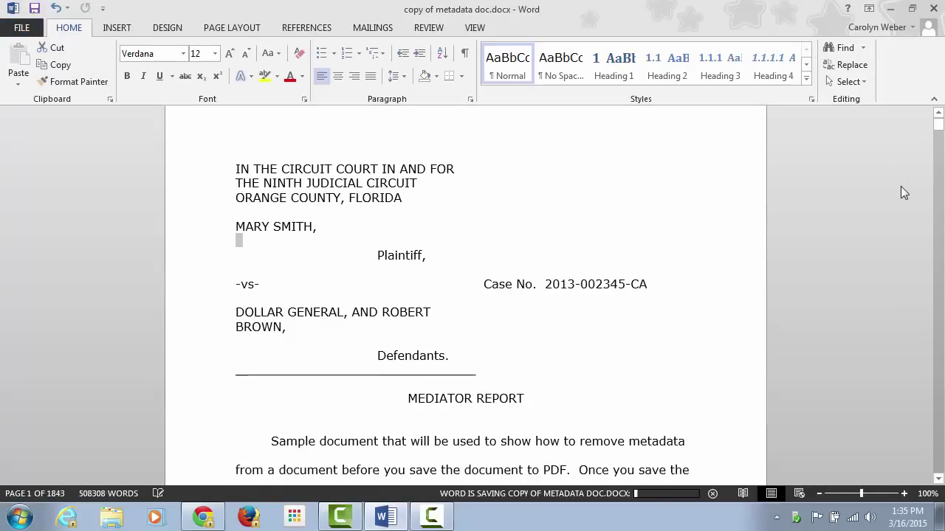
pyautogui.click(26, 30)
pyautogui.click(35, 177)
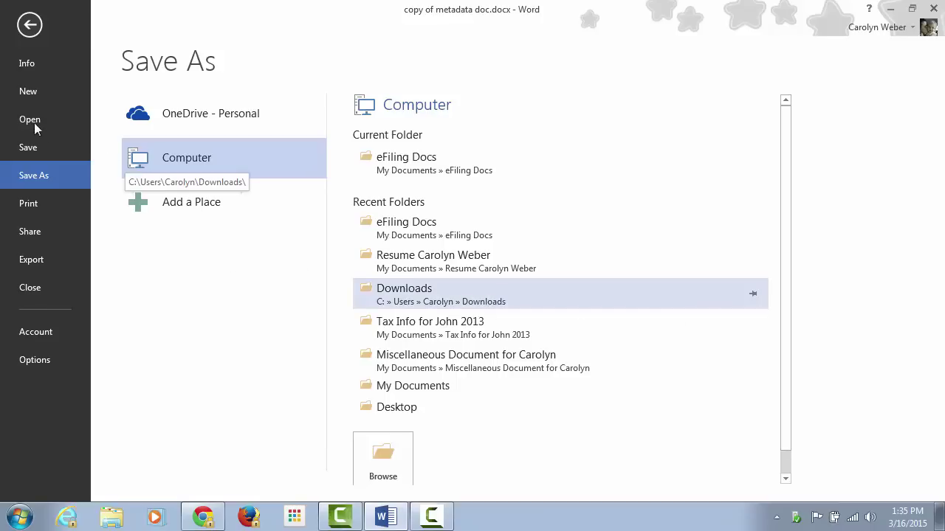
pyautogui.click(30, 25)
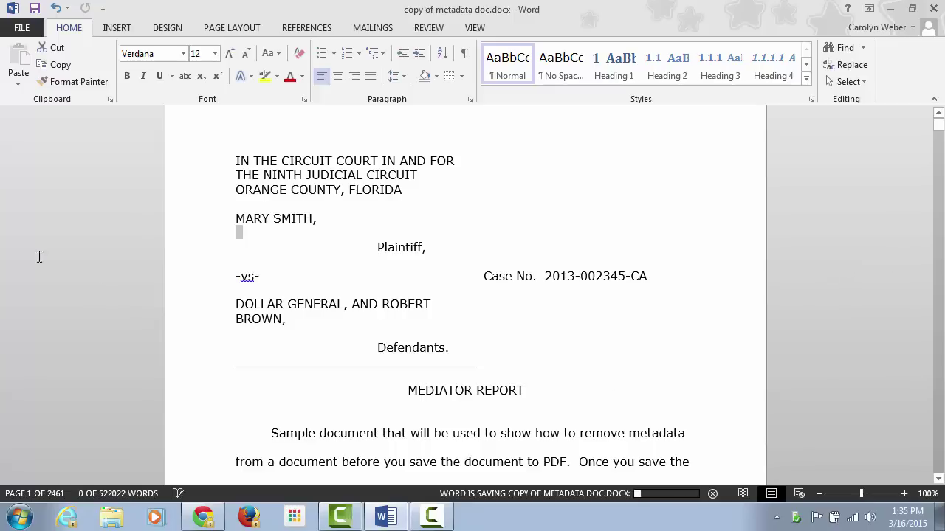
# Show the Check for Issues options on the copy's Info page
pyautogui.click(21, 27)
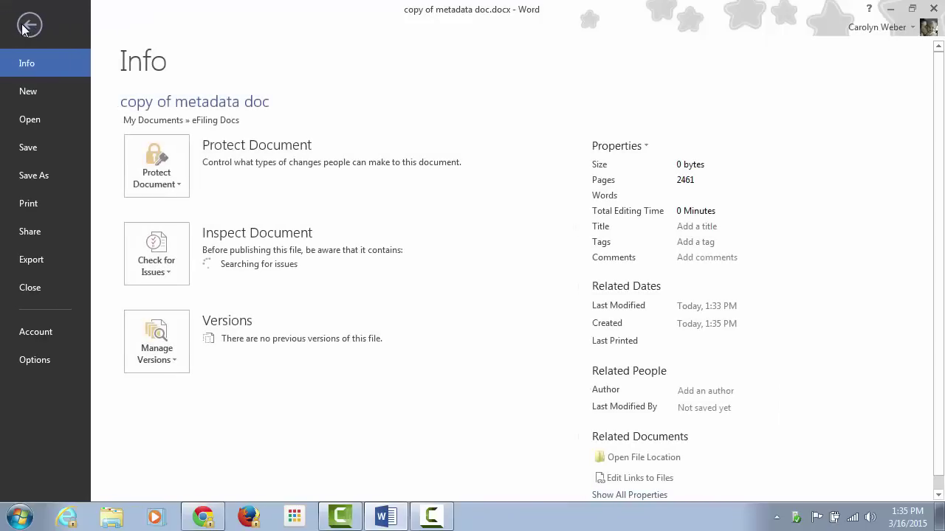
pyautogui.click(159, 267)
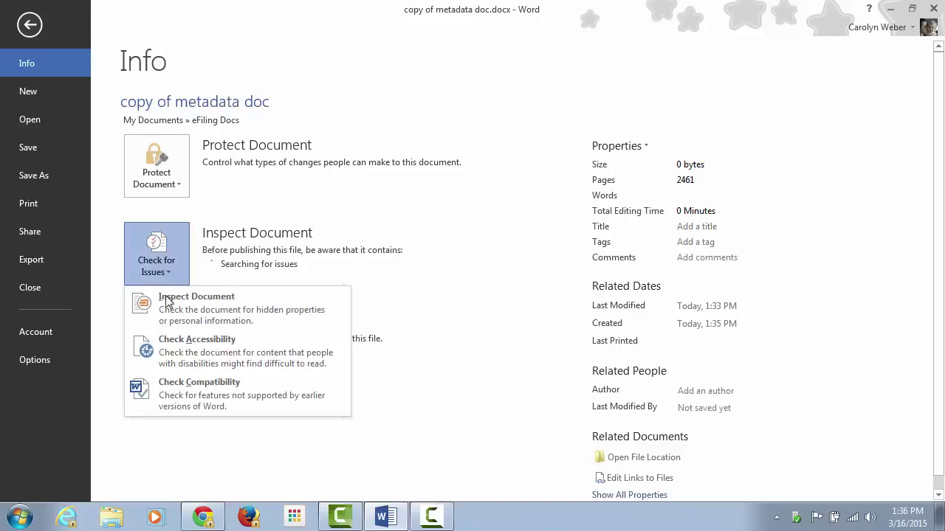